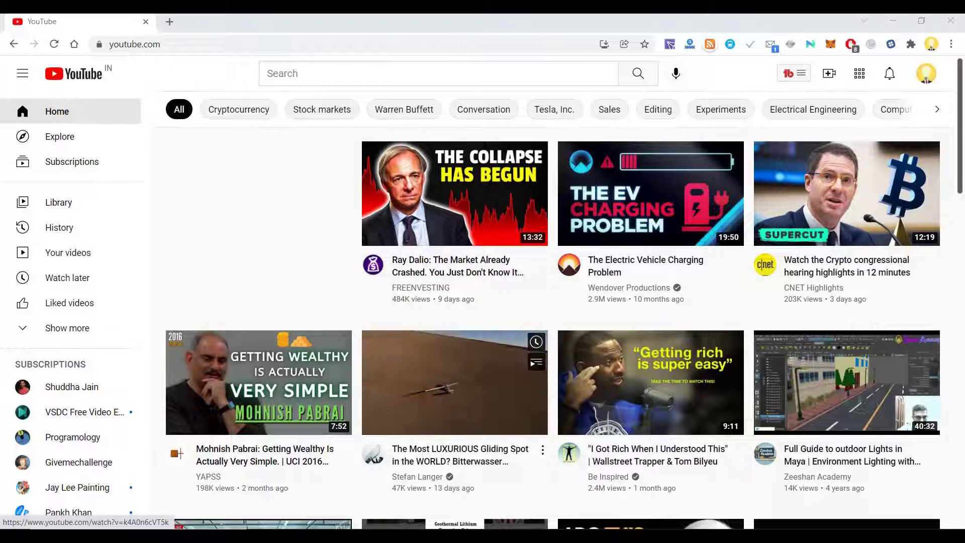
Step: Highlight the 6 on the '6 - Minutes' line in the Notepad notes
{"action": "mouse_move", "coordinate": [482, 418]}
{"action": "left_mouse_down"}
{"action": "mouse_move", "coordinate": [604, 514]}
{"action": "mouse_move", "coordinate": [291, 283]}
{"action": "left_mouse_up"}
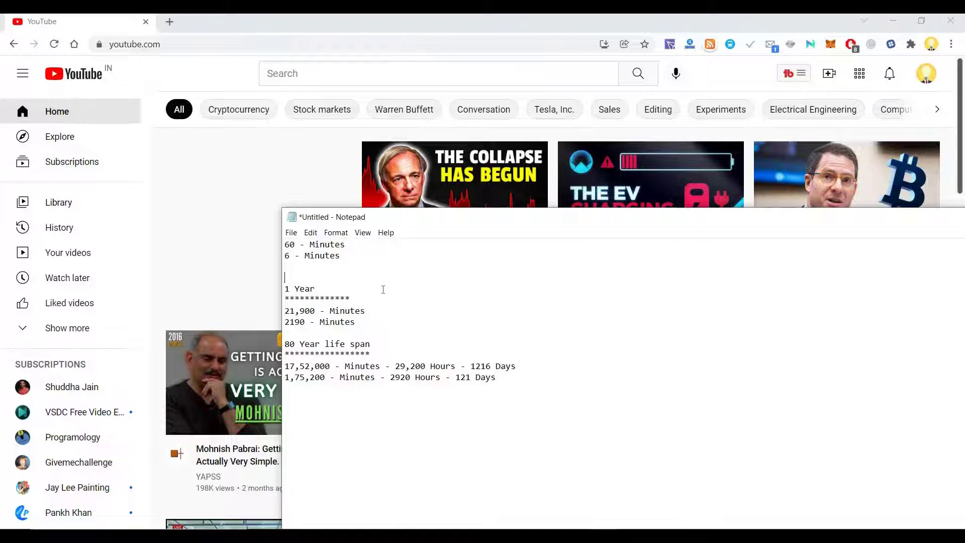
{"action": "left_click_drag", "start_coordinate": [293, 257], "coordinate": [284, 256]}
{"action": "left_click", "coordinate": [350, 262]}
{"action": "key", "text": "Left"}
{"action": "key", "text": "shift+Left"}
{"action": "key", "text": "shift+Left"}
{"action": "key", "text": "shift+Left"}
{"action": "key", "text": "shift+Left"}
{"action": "key", "text": "shift+Left"}
{"action": "key", "text": "shift+Left"}
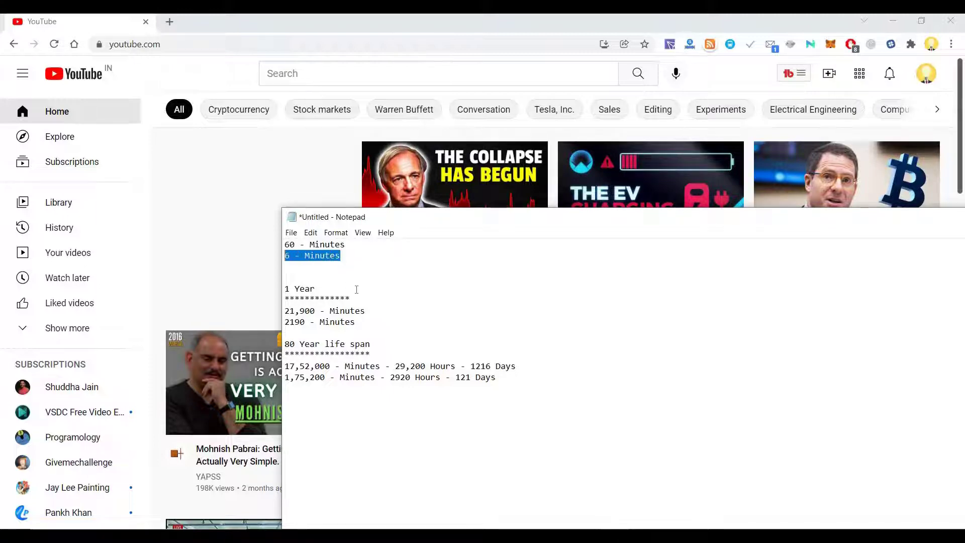
{"action": "key", "text": "Down"}
{"action": "key", "text": "Down"}
{"action": "key", "text": "Down"}
{"action": "key", "text": "End"}
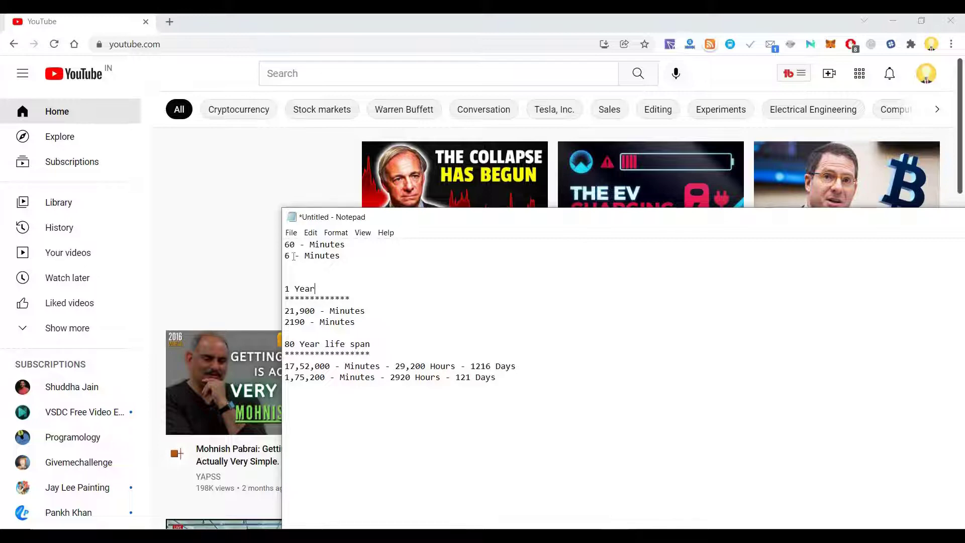
Step: Highlight the 6 again, then the 60 and 6 minutes lines together
{"action": "left_click_drag", "start_coordinate": [305, 257], "coordinate": [285, 256]}
{"action": "left_click", "coordinate": [321, 266]}
{"action": "left_click_drag", "start_coordinate": [287, 241], "coordinate": [347, 262]}
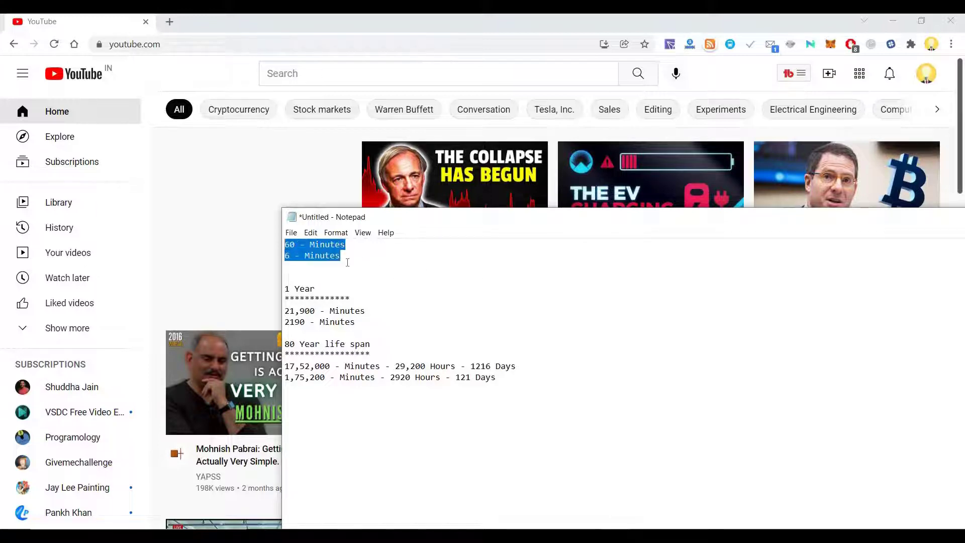
{"action": "left_click", "coordinate": [348, 262]}
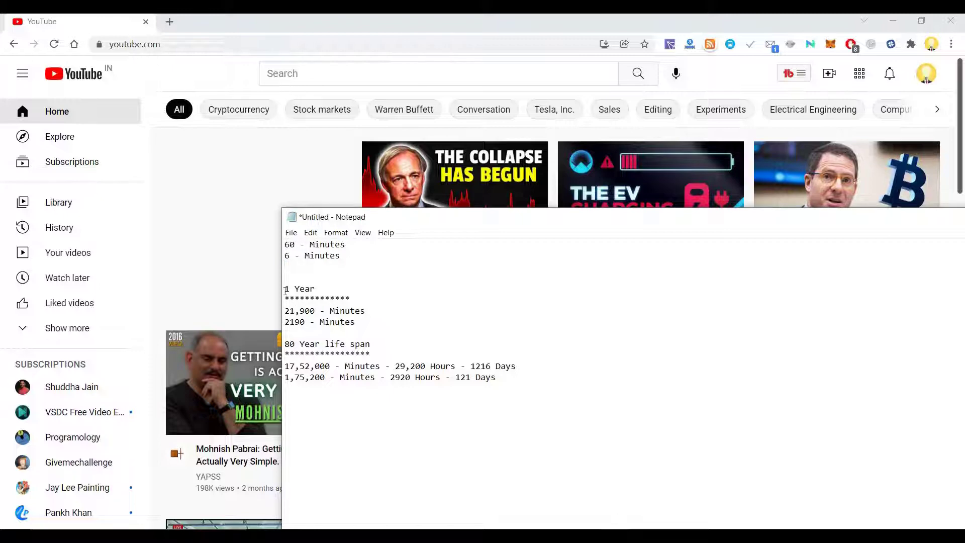
Step: Highlight the 1 Year heading, the 21,900 Minutes line and the 2190 figure
{"action": "left_click_drag", "start_coordinate": [303, 289], "coordinate": [284, 289]}
{"action": "left_click", "coordinate": [354, 299]}
{"action": "mouse_move", "coordinate": [366, 311]}
{"action": "left_mouse_down"}
{"action": "mouse_move", "coordinate": [284, 310]}
{"action": "mouse_move", "coordinate": [309, 322]}
{"action": "left_mouse_up"}
{"action": "left_click", "coordinate": [287, 330]}
{"action": "left_click", "coordinate": [364, 321]}
{"action": "left_click_drag", "start_coordinate": [356, 322], "coordinate": [284, 322]}
{"action": "left_click", "coordinate": [286, 332]}
Step: Highlight the 17,52,000 lifetime line and its 1216 Days total
{"action": "left_click_drag", "start_coordinate": [295, 364], "coordinate": [500, 358]}
{"action": "left_click", "coordinate": [476, 376]}
{"action": "left_click_drag", "start_coordinate": [470, 366], "coordinate": [520, 368]}
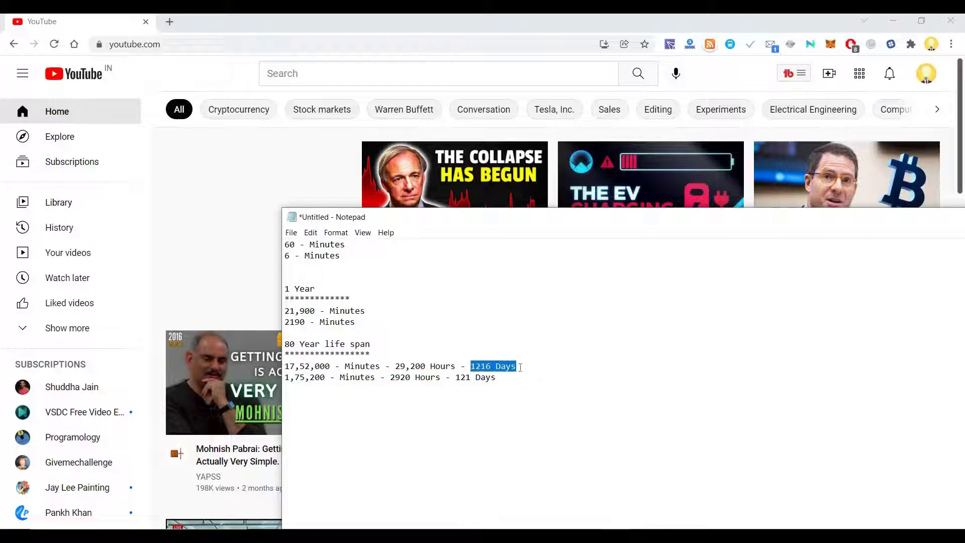
{"action": "left_click", "coordinate": [520, 367]}
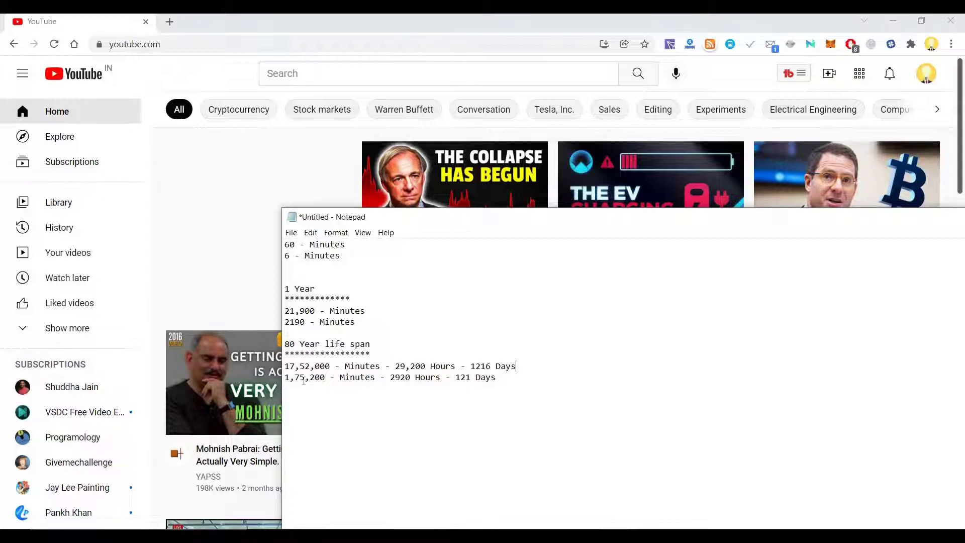
Step: Highlight the 1,75,200 line's 2920 Hours and 121 Days, then bring the browser forward
{"action": "left_click_drag", "start_coordinate": [285, 378], "coordinate": [495, 380]}
{"action": "left_click", "coordinate": [355, 378]}
{"action": "left_click_drag", "start_coordinate": [390, 377], "coordinate": [446, 377]}
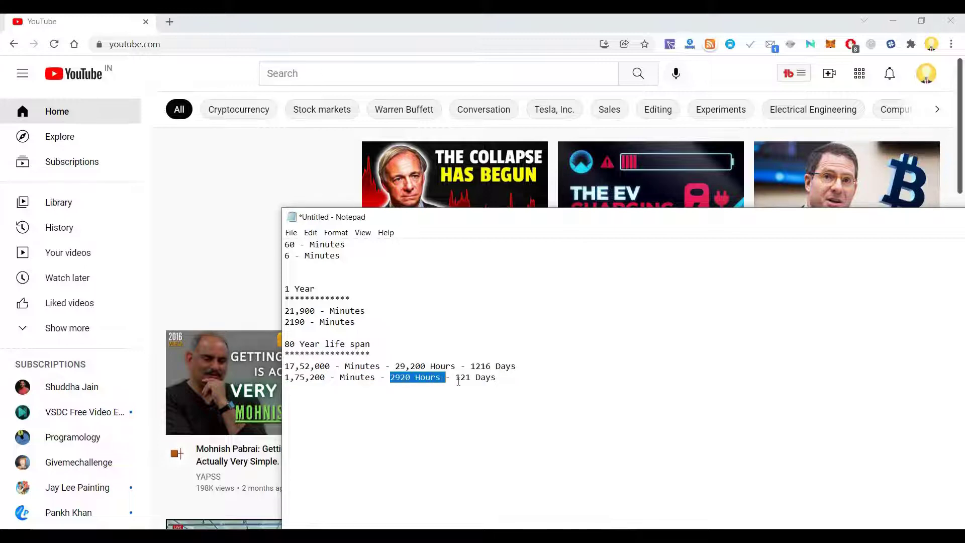
{"action": "left_click", "coordinate": [458, 380]}
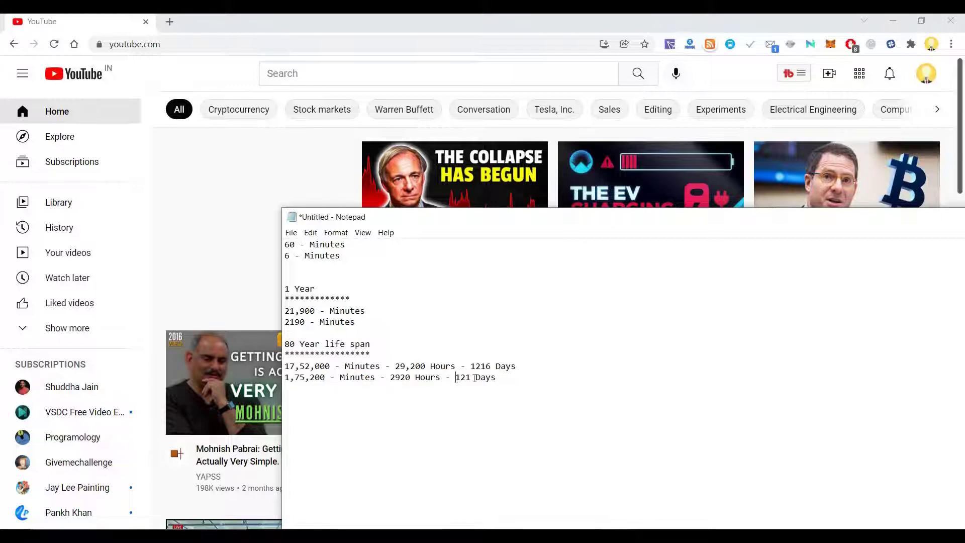
{"action": "left_click_drag", "start_coordinate": [455, 378], "coordinate": [497, 378]}
{"action": "left_click", "coordinate": [514, 376]}
{"action": "left_click", "coordinate": [54, 20]}
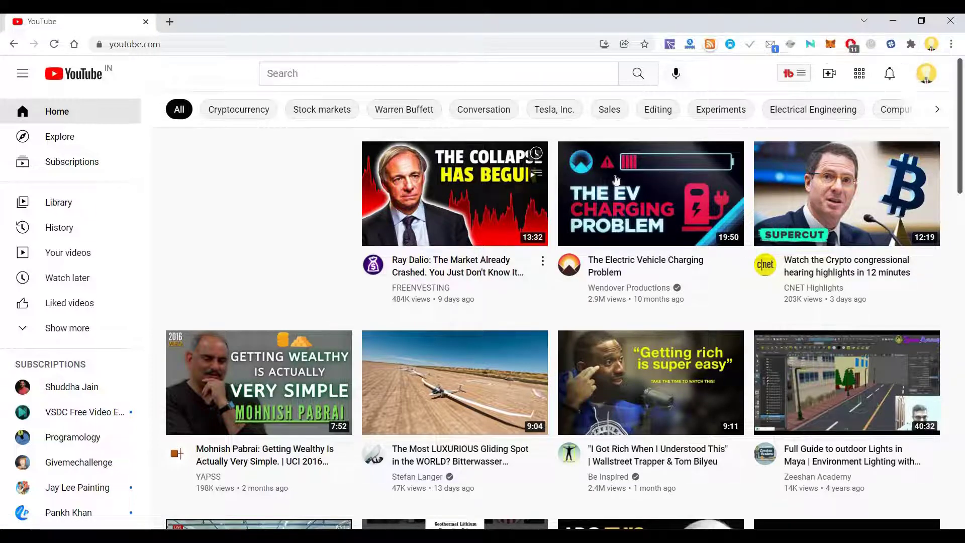
{"action": "mouse_move", "coordinate": [454, 382]}
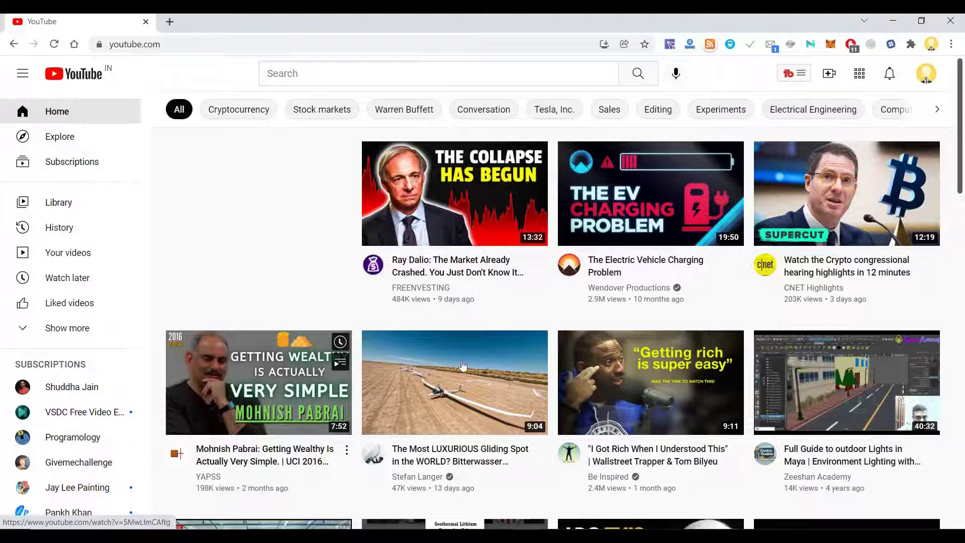
Step: Play the 'Most LUXURIOUS Gliding Spot' Namibia video and scroll through its comments
{"action": "scroll", "coordinate": [463, 366], "scroll_direction": "down", "scroll_amount": 1}
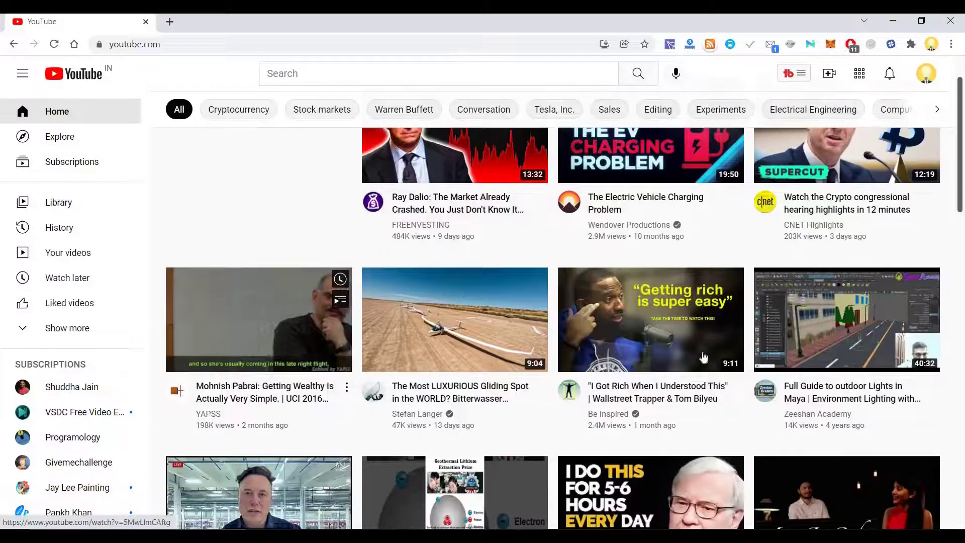
{"action": "left_click", "coordinate": [487, 381]}
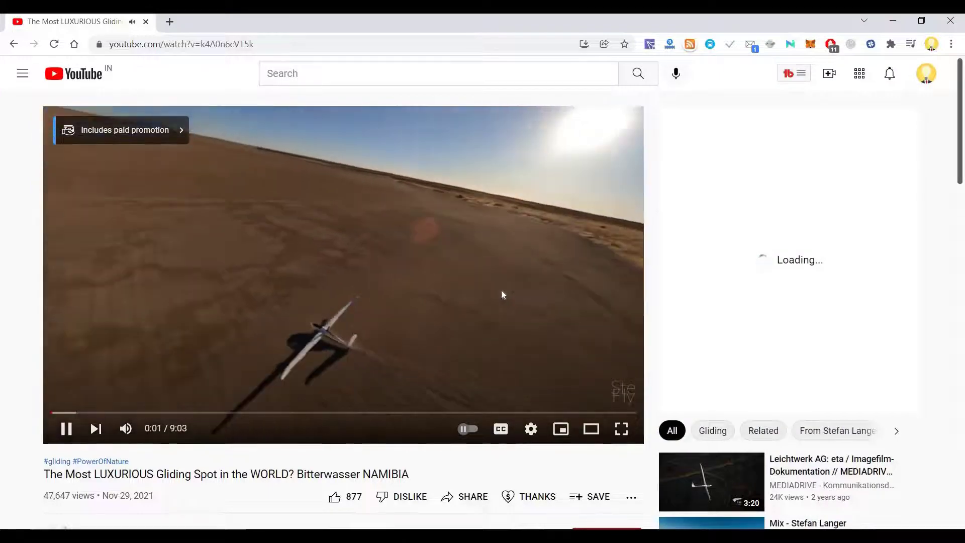
{"action": "scroll", "coordinate": [502, 290], "scroll_direction": "down", "scroll_amount": 3}
{"action": "scroll", "coordinate": [836, 417], "scroll_direction": "down", "scroll_amount": 5}
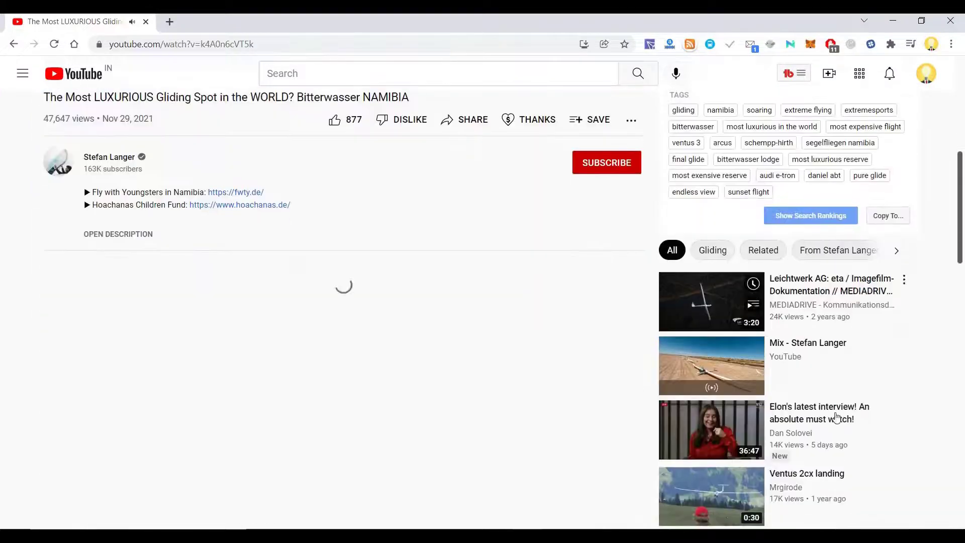
{"action": "scroll", "coordinate": [810, 361], "scroll_direction": "down", "scroll_amount": 1}
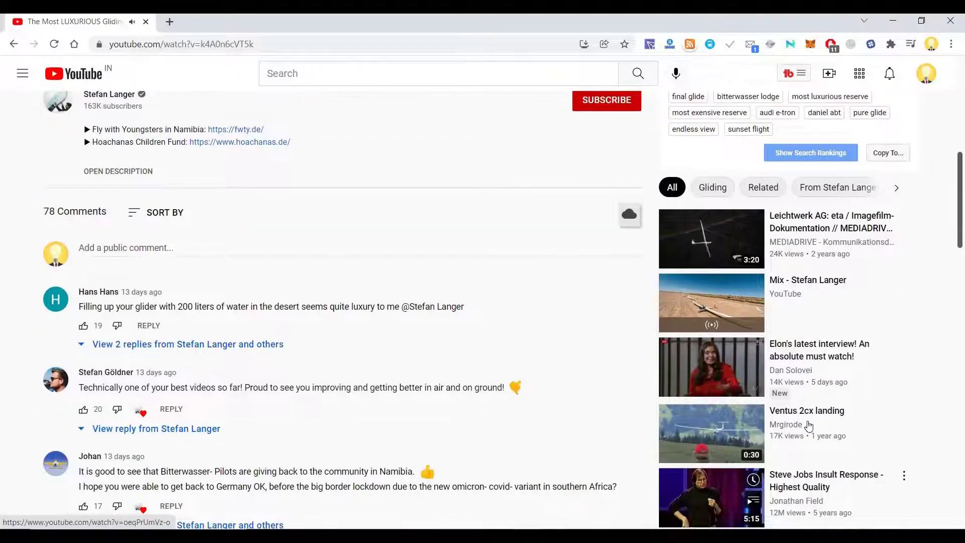
{"action": "scroll", "coordinate": [806, 432], "scroll_direction": "down", "scroll_amount": 3}
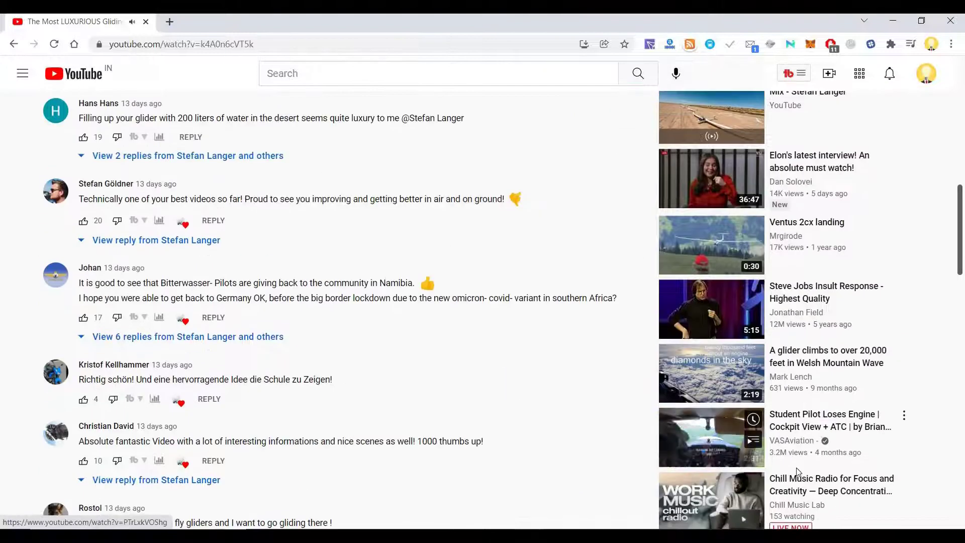
{"action": "scroll", "coordinate": [797, 472], "scroll_direction": "down", "scroll_amount": 3}
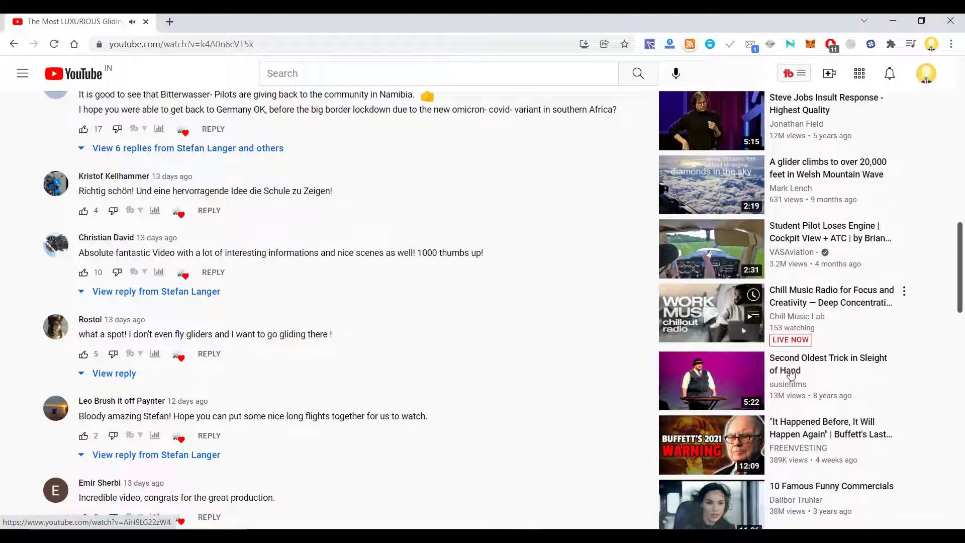
{"action": "mouse_move", "coordinate": [810, 438]}
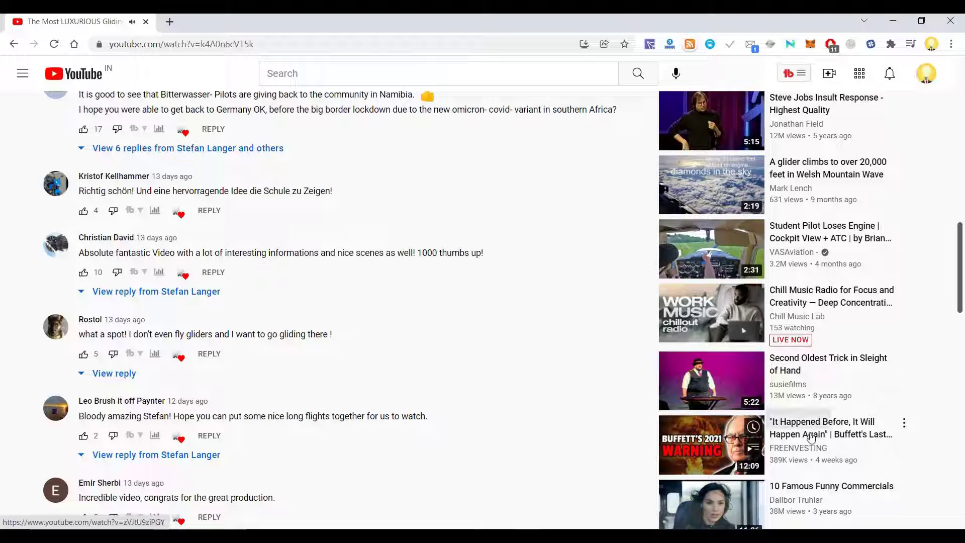
{"action": "scroll", "coordinate": [810, 437], "scroll_direction": "down", "scroll_amount": 3}
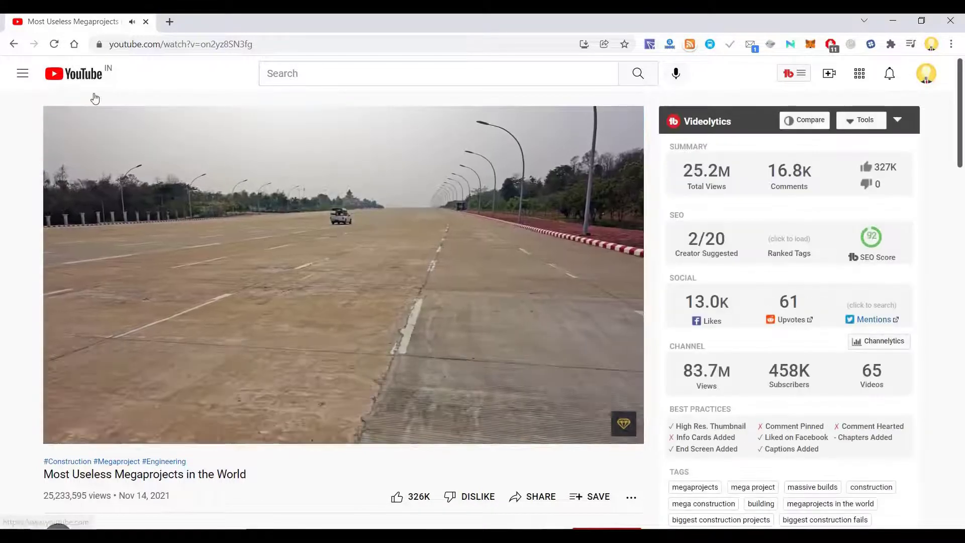
Step: Go back to the YouTube home feed and scroll down it
{"action": "key", "text": "alt+Left"}
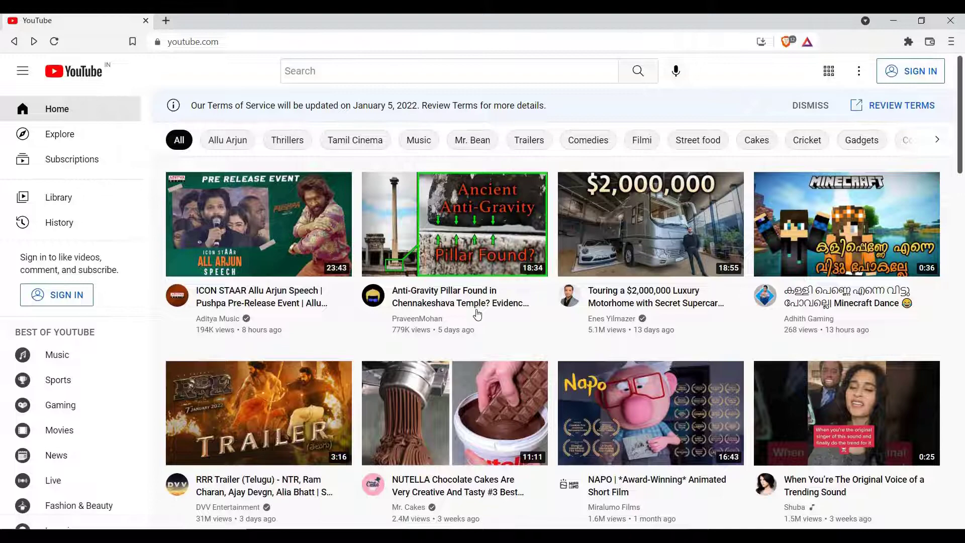
{"action": "scroll", "coordinate": [653, 282], "scroll_direction": "down", "scroll_amount": 4}
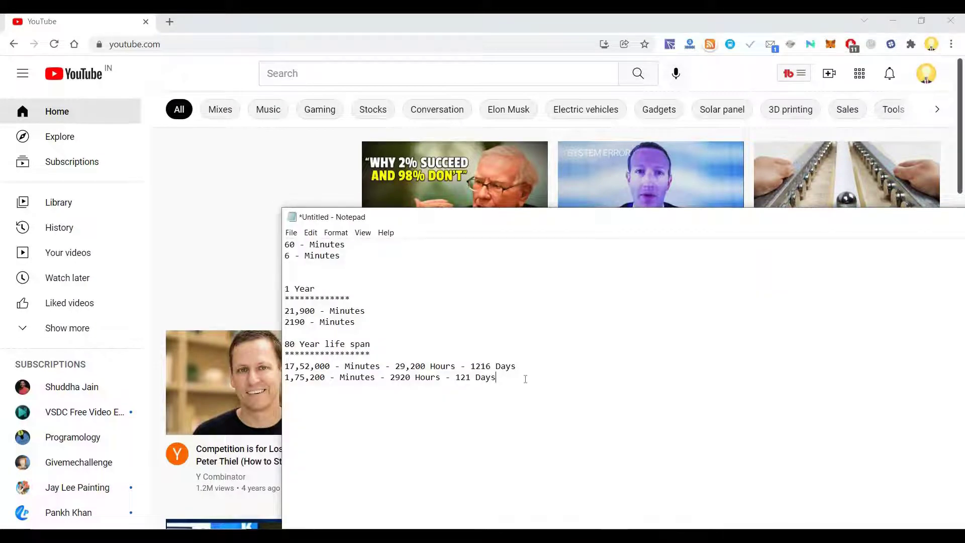
Step: Highlight the 121 Days figure on the last Notepad calculation line
{"action": "key", "text": "Return"}
{"action": "left_click", "coordinate": [290, 374], "text": "shift"}
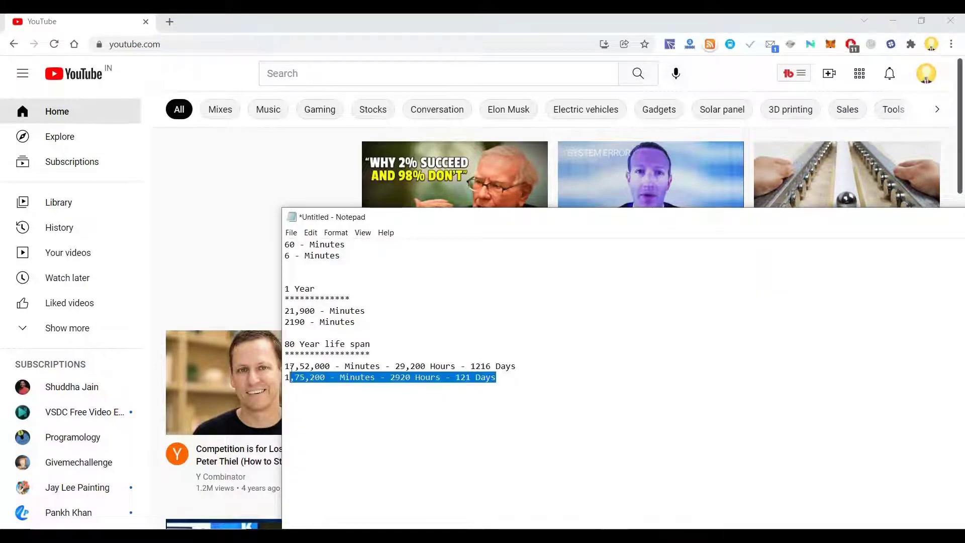
{"action": "left_click", "coordinate": [390, 366]}
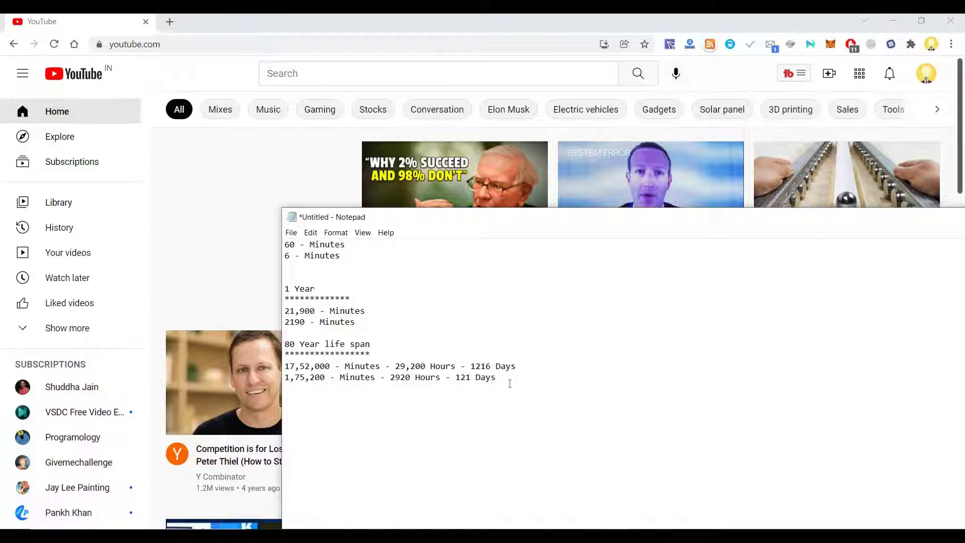
{"action": "left_click_drag", "start_coordinate": [509, 381], "coordinate": [456, 377]}
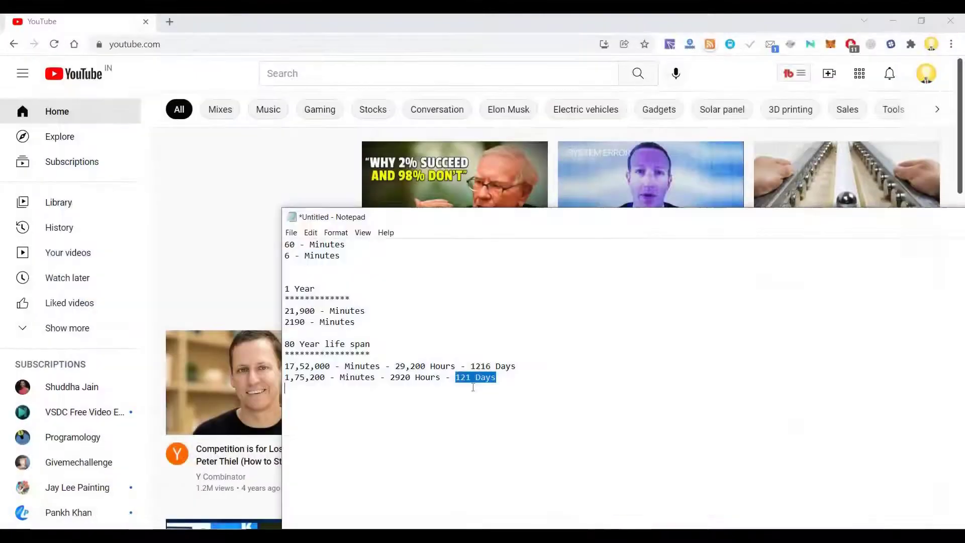
{"action": "left_click", "coordinate": [505, 377]}
{"action": "left_click_drag", "start_coordinate": [455, 377], "coordinate": [503, 381]}
{"action": "left_click", "coordinate": [503, 379]}
{"action": "left_click", "coordinate": [480, 426]}
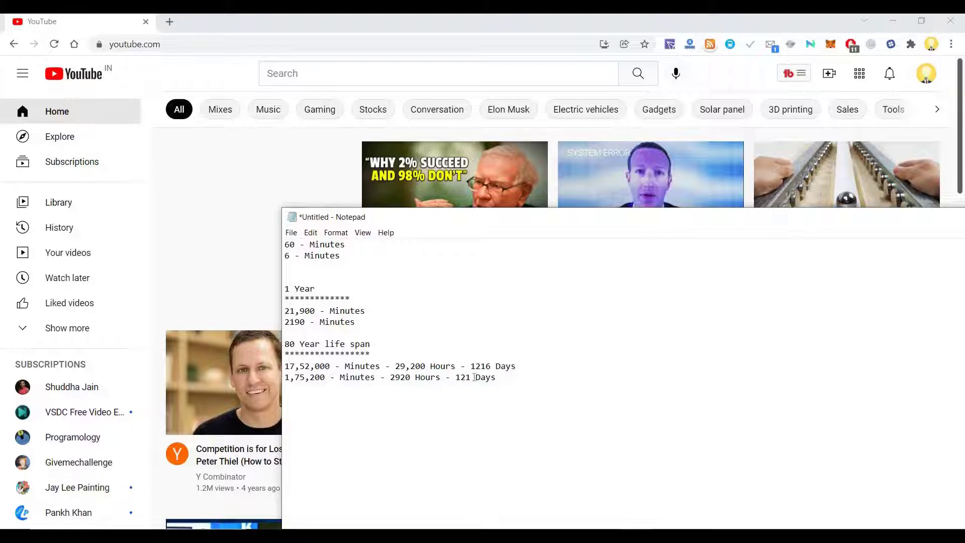
Step: Highlight the 1216 Days total, then switch back to YouTube
{"action": "left_click", "coordinate": [438, 350]}
{"action": "left_click_drag", "start_coordinate": [470, 365], "coordinate": [517, 368]}
{"action": "key", "text": "shift+End"}
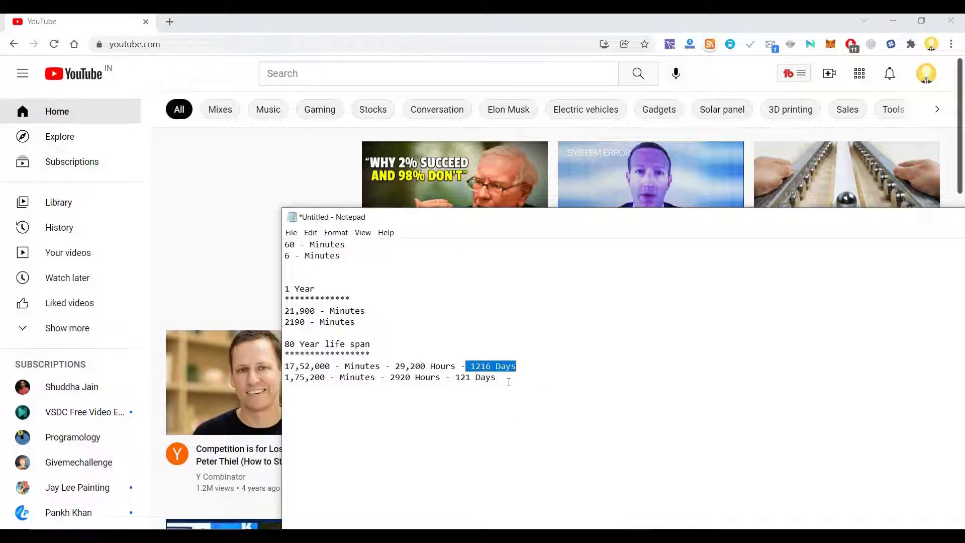
{"action": "key", "text": "Right"}
{"action": "key", "text": "alt+Tab"}
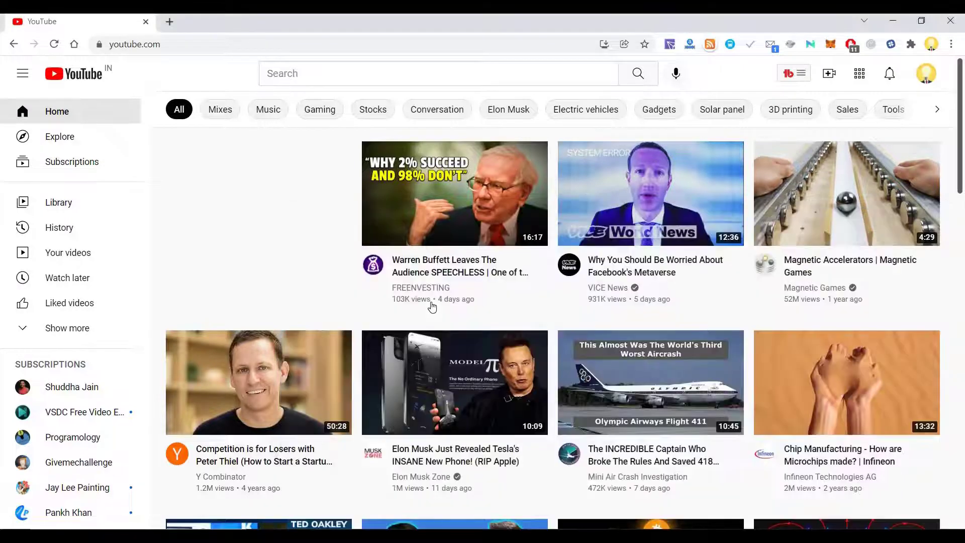
Step: Play the Olympic Airways Flight 411 video, then pause it
{"action": "scroll", "coordinate": [478, 301], "scroll_direction": "down", "scroll_amount": 2}
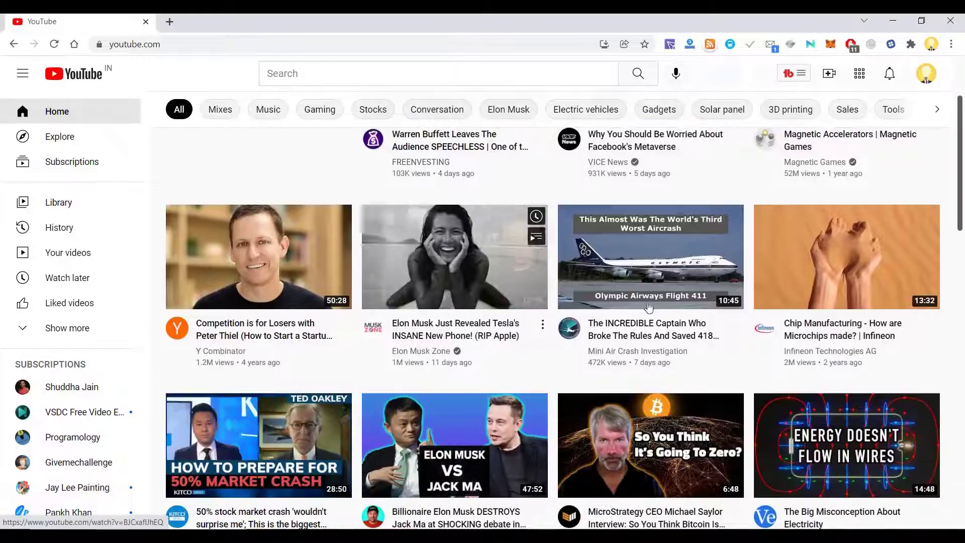
{"action": "mouse_move", "coordinate": [650, 381]}
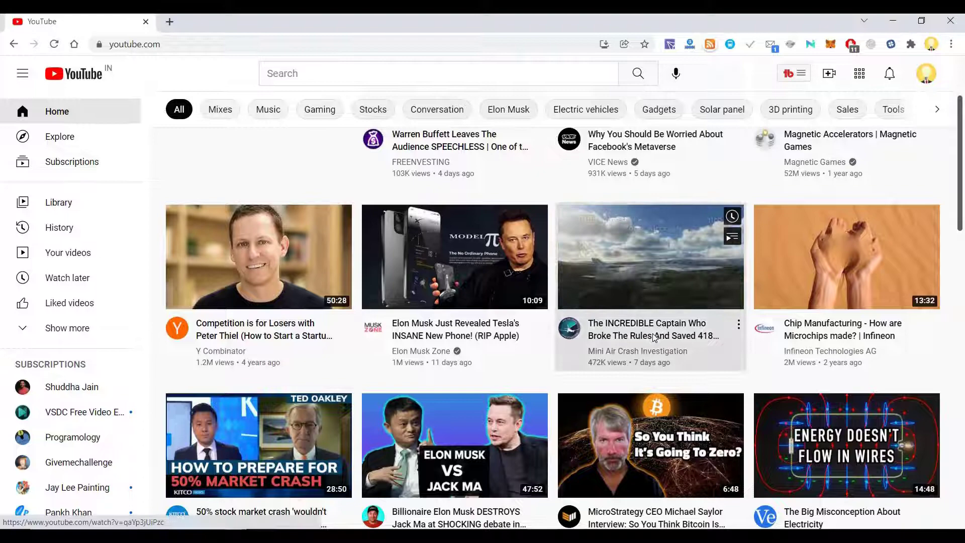
{"action": "left_click", "coordinate": [654, 337]}
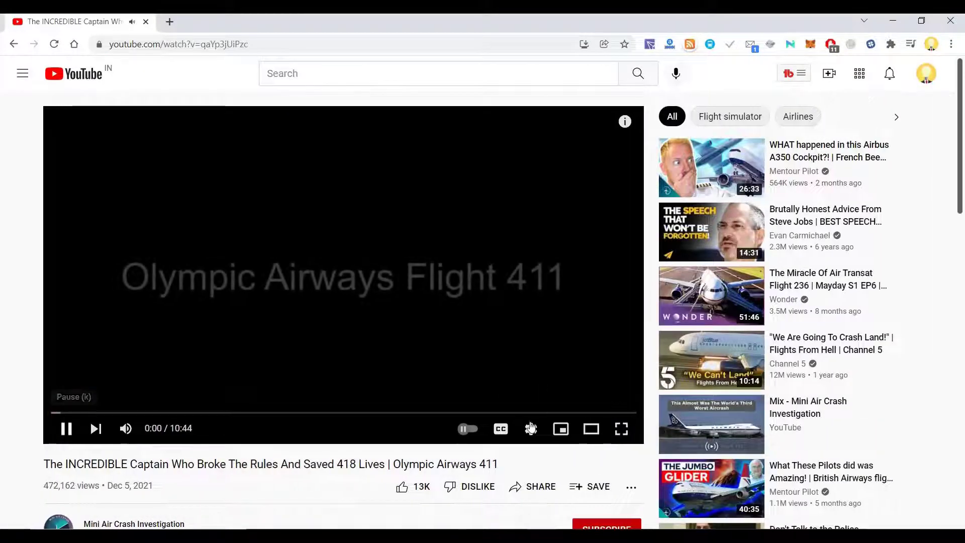
{"action": "left_click", "coordinate": [62, 429]}
Step: Scroll to its comments and open the Warren Buffett speech video from suggestions
{"action": "scroll", "coordinate": [814, 394], "scroll_direction": "down", "scroll_amount": 3}
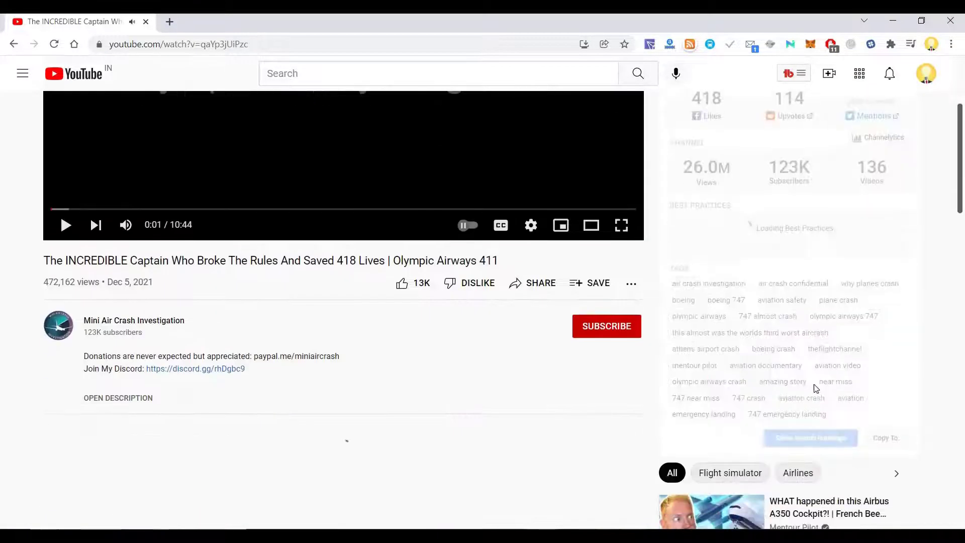
{"action": "scroll", "coordinate": [819, 397], "scroll_direction": "down", "scroll_amount": 6}
{"action": "scroll", "coordinate": [809, 412], "scroll_direction": "down", "scroll_amount": 3}
{"action": "scroll", "coordinate": [804, 427], "scroll_direction": "down", "scroll_amount": 1}
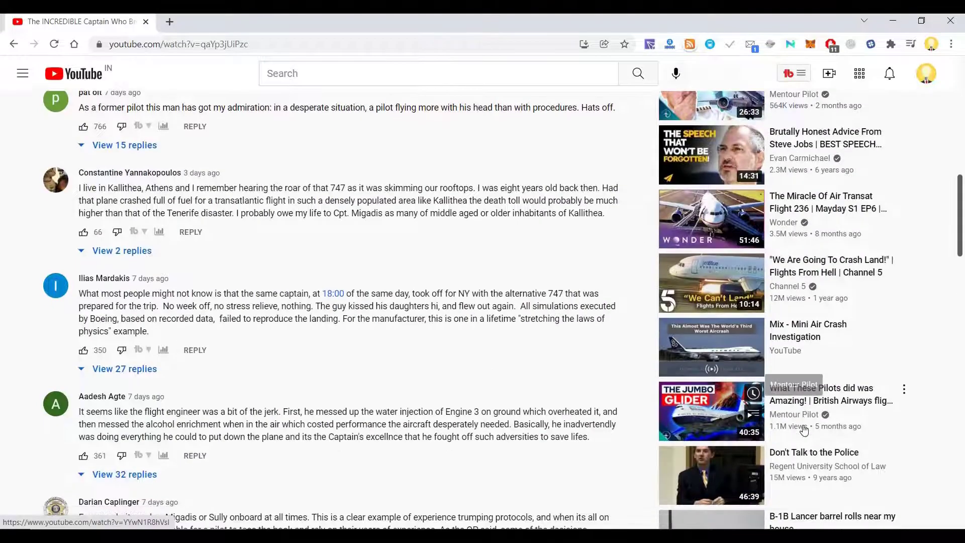
{"action": "scroll", "coordinate": [804, 402], "scroll_direction": "down", "scroll_amount": 2}
{"action": "scroll", "coordinate": [803, 362], "scroll_direction": "down", "scroll_amount": 3}
{"action": "scroll", "coordinate": [802, 321], "scroll_direction": "down", "scroll_amount": 1}
{"action": "scroll", "coordinate": [802, 315], "scroll_direction": "down", "scroll_amount": 2}
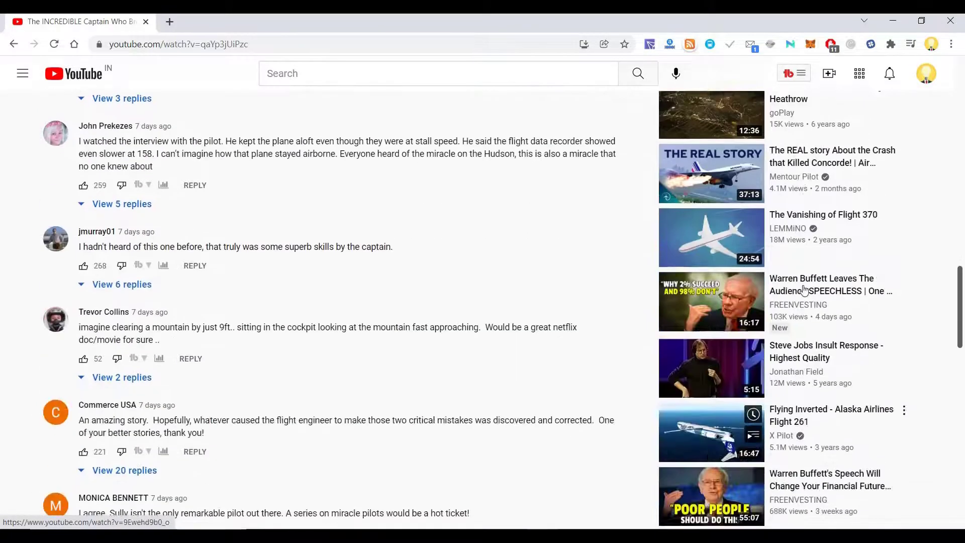
{"action": "left_click", "coordinate": [803, 307]}
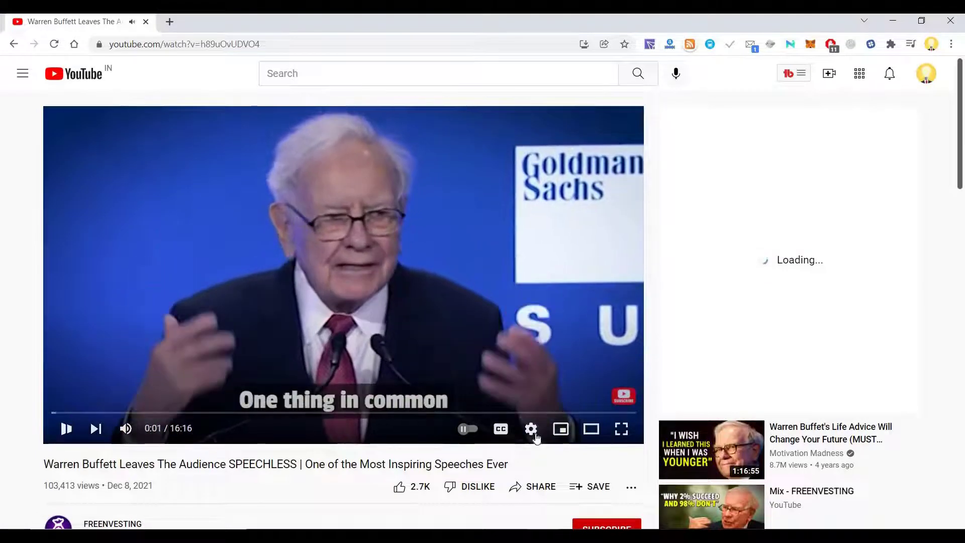
Step: Set the Warren Buffett video's playback speed to 2x
{"action": "left_click", "coordinate": [531, 429]}
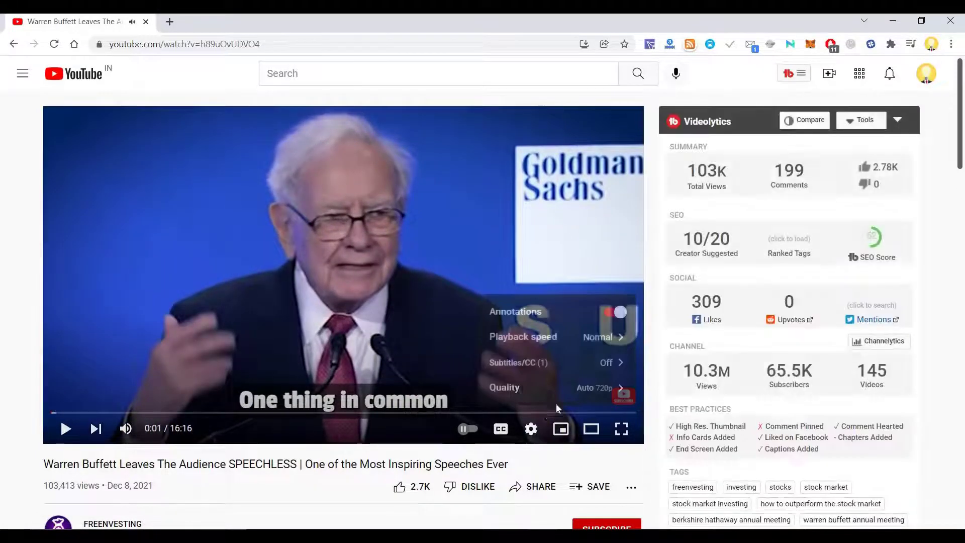
{"action": "left_click", "coordinate": [580, 347]}
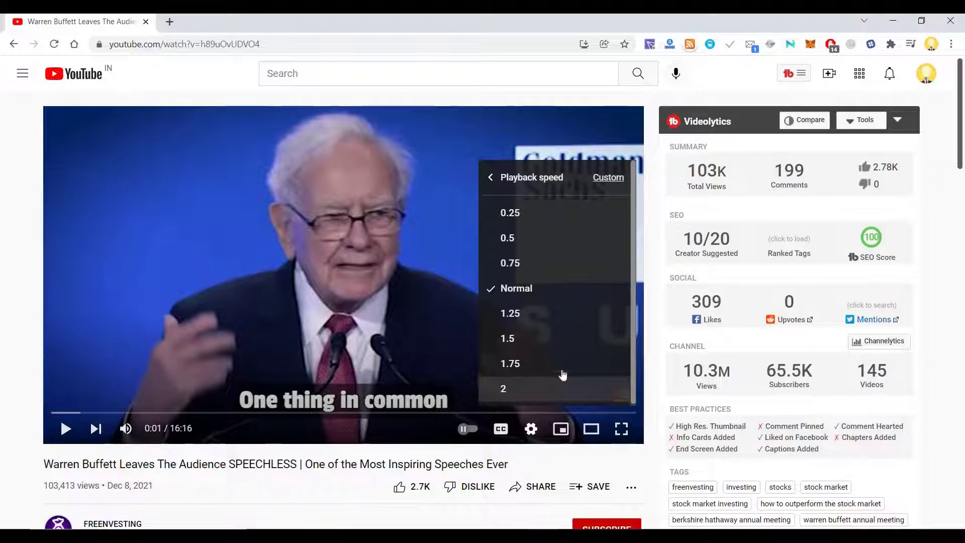
{"action": "left_click", "coordinate": [557, 396]}
Step: Play the video briefly, pause it, and return to the YouTube home page
{"action": "left_click", "coordinate": [66, 428]}
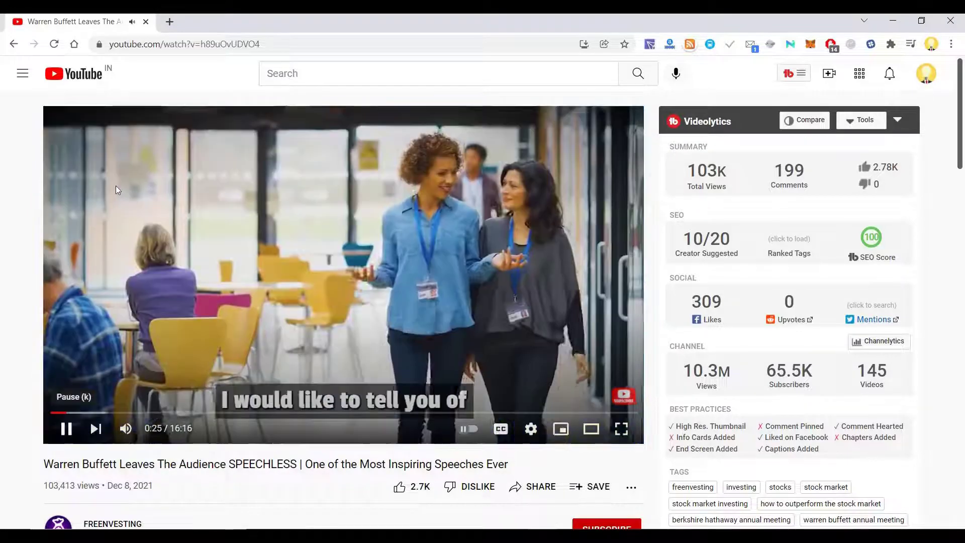
{"action": "left_click", "coordinate": [115, 185]}
{"action": "left_click", "coordinate": [76, 74]}
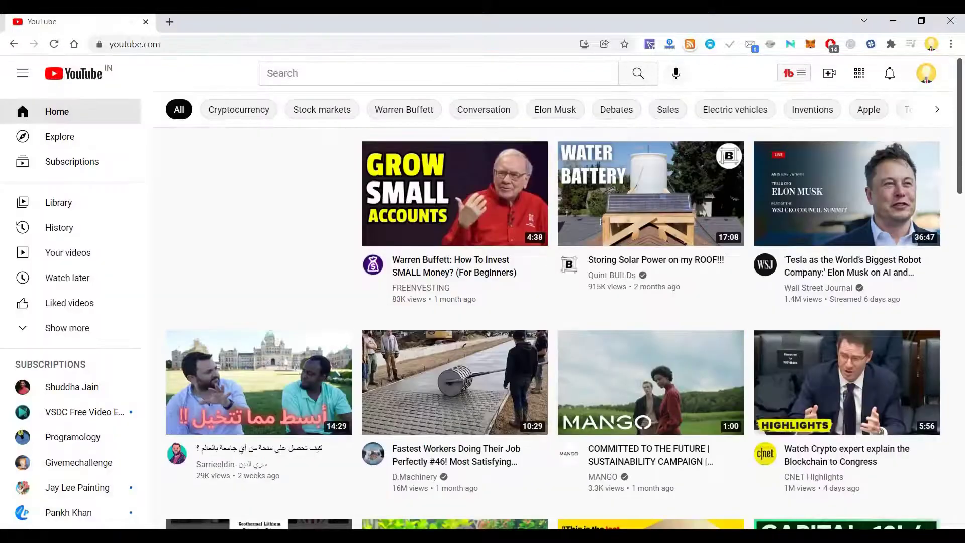
Step: Bring Notepad forward and highlight the 1216 days figure on the 80-year line
{"action": "key", "text": "alt+Tab"}
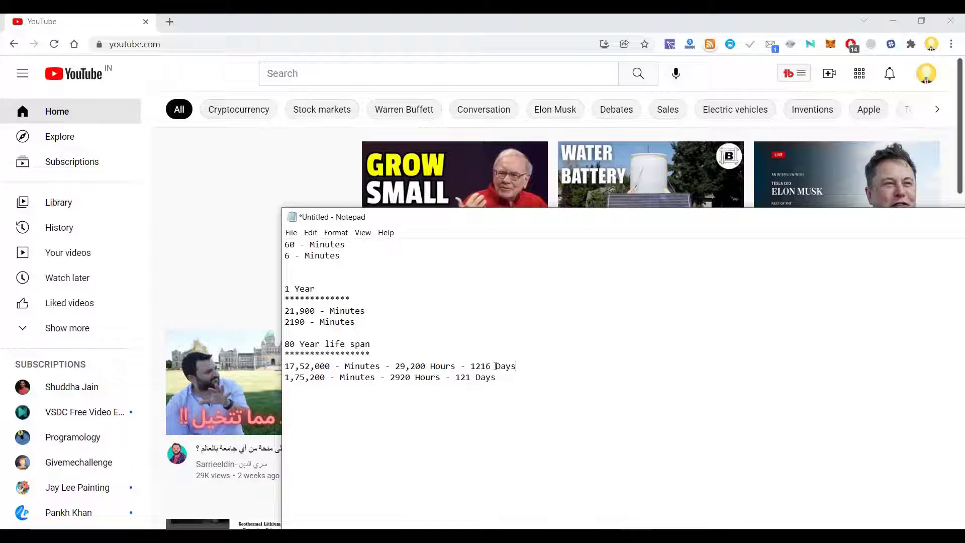
{"action": "left_click_drag", "start_coordinate": [471, 366], "coordinate": [490, 366]}
{"action": "left_click", "coordinate": [525, 370]}
{"action": "double_click", "coordinate": [491, 367]}
{"action": "left_click", "coordinate": [508, 376]}
{"action": "key", "text": "Return"}
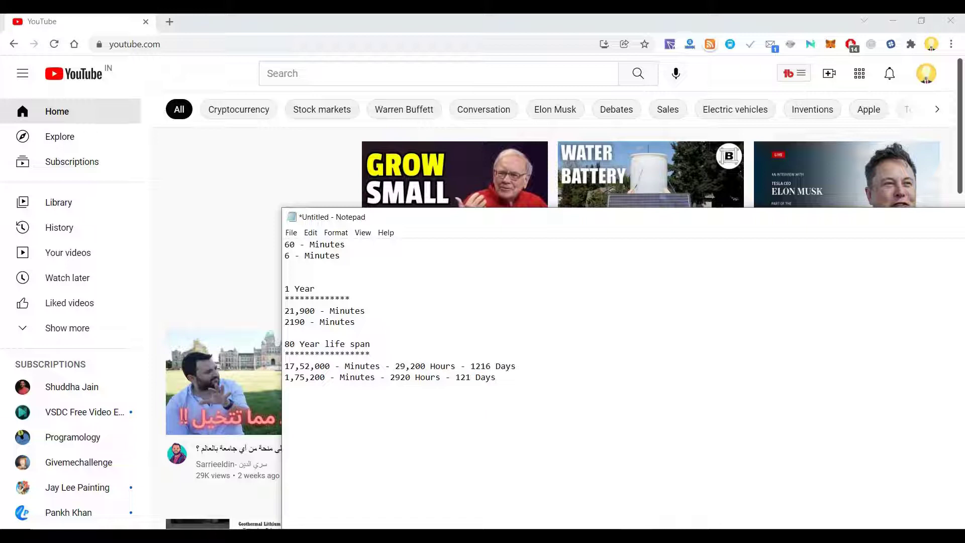